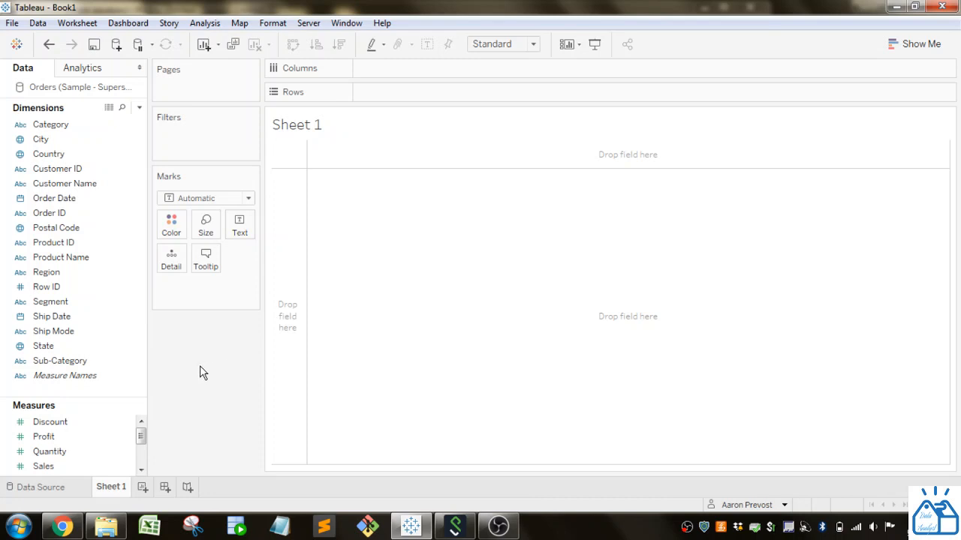
# Step: Create a hierarchy from the Country dimension and name it Geographical
pyautogui.click(94, 155)
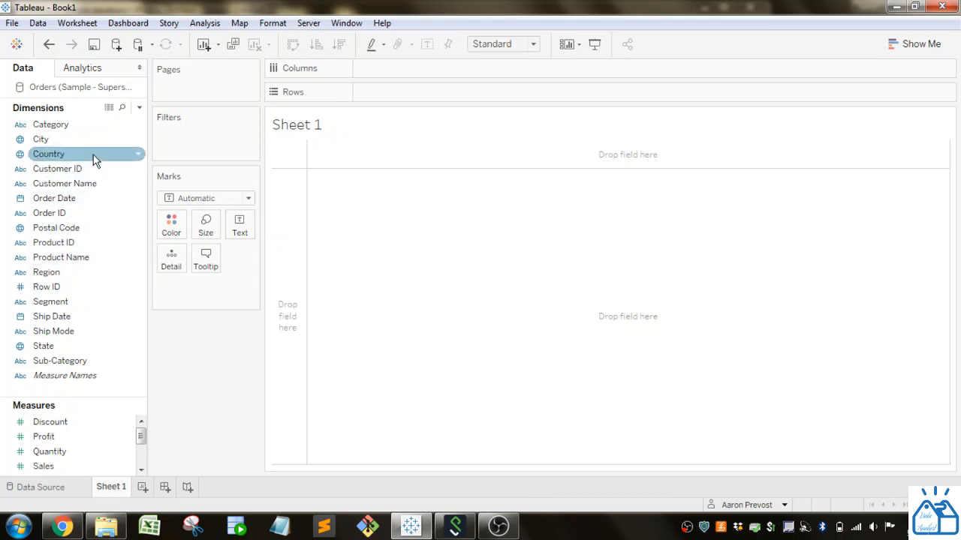
pyautogui.rightClick(93, 155)
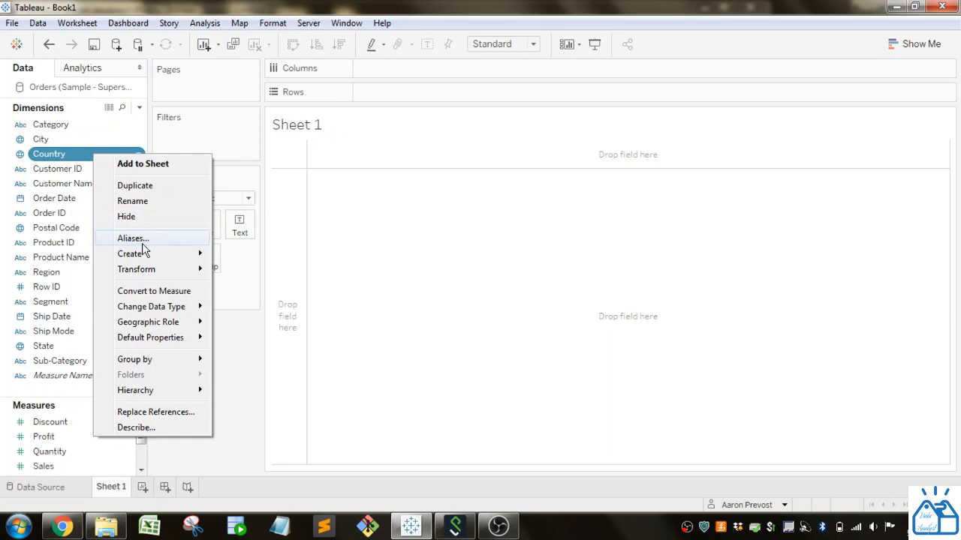
pyautogui.moveTo(160, 391)
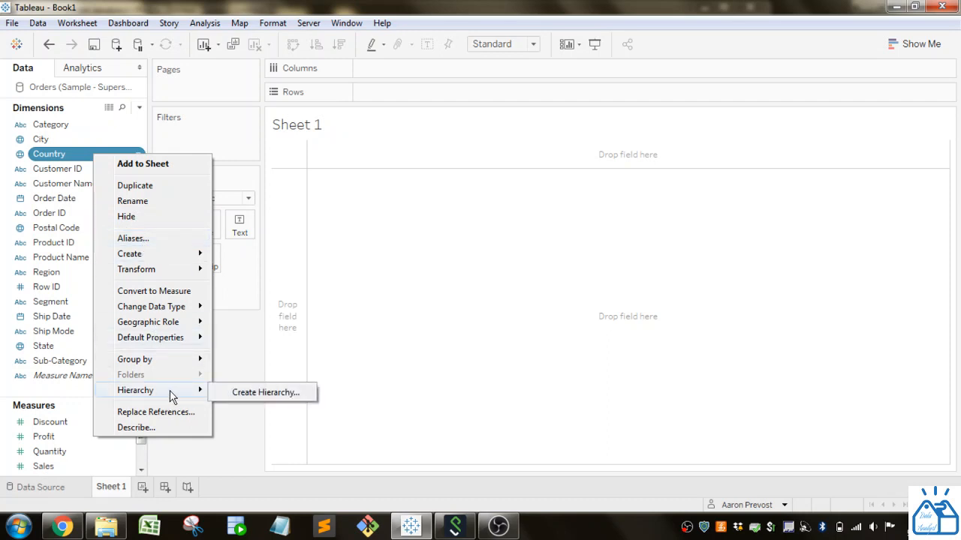
pyautogui.click(240, 392)
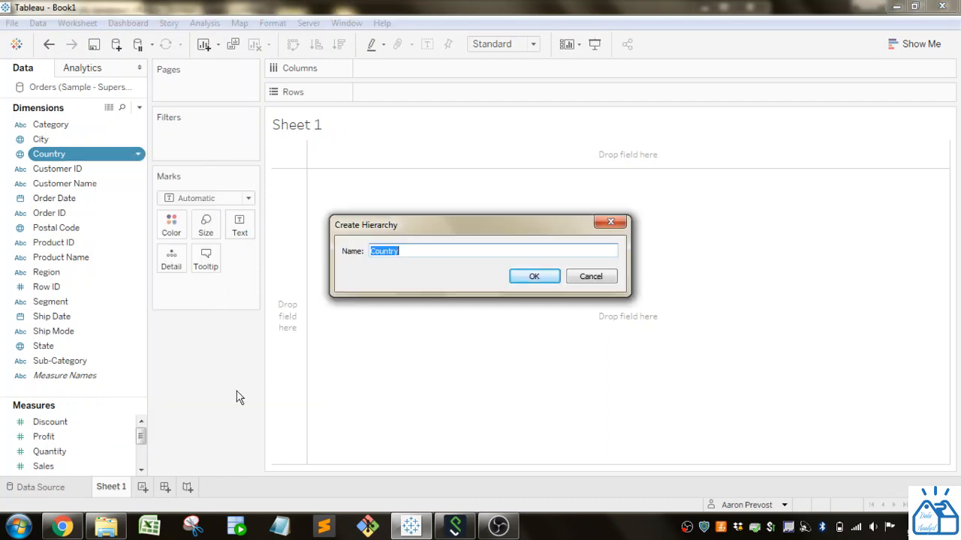
pyautogui.write('Geographical')
pyautogui.press('Return')
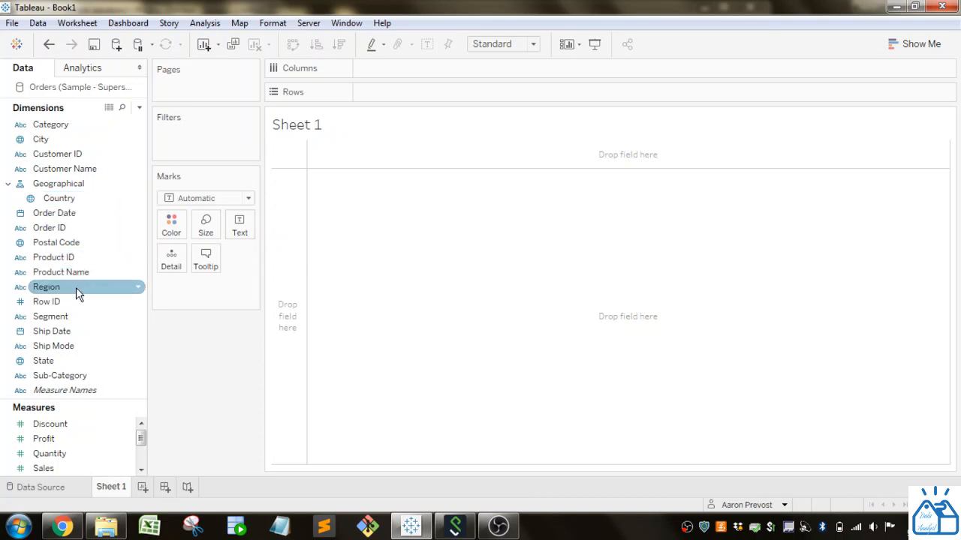
# Step: Add Region, State and City to the Geographical hierarchy, in that order below Country
pyautogui.moveTo(76, 288); pyautogui.dragTo(81, 205)
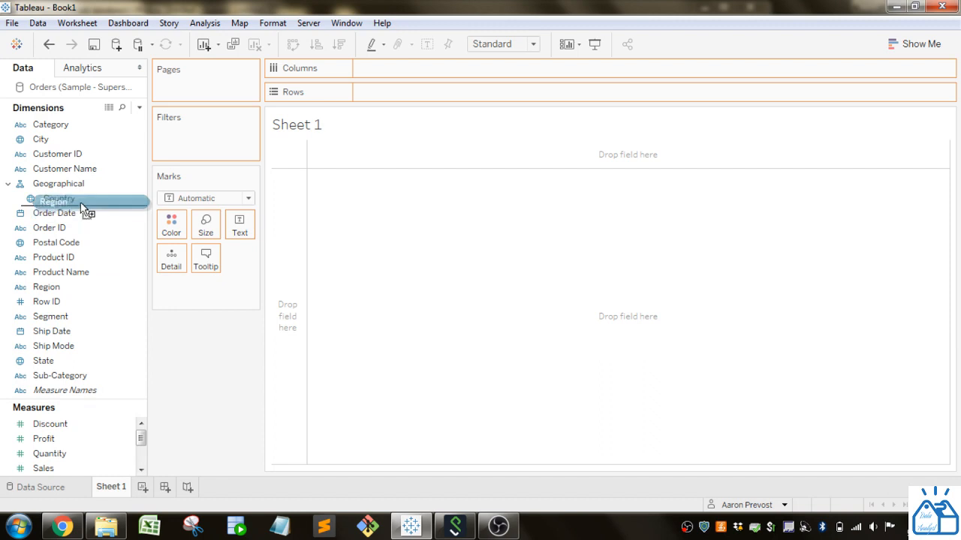
pyautogui.moveTo(82, 207); pyautogui.dragTo(82, 209)
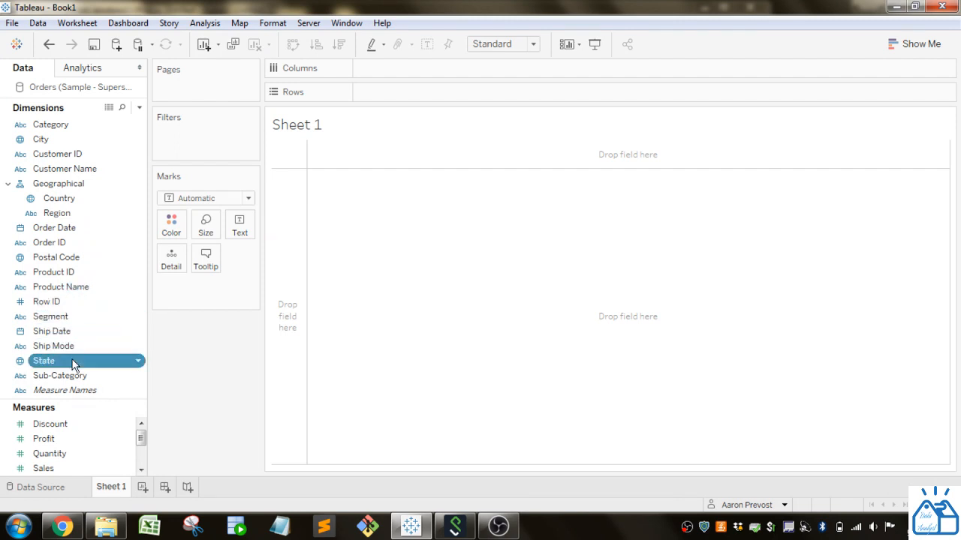
pyautogui.moveTo(72, 361); pyautogui.dragTo(65, 217)
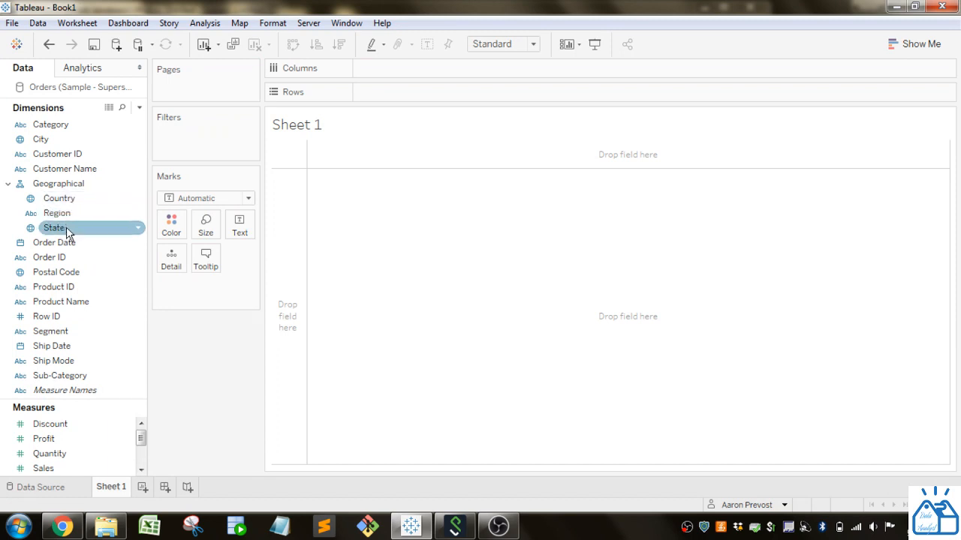
pyautogui.moveTo(62, 150); pyautogui.dragTo(69, 242)
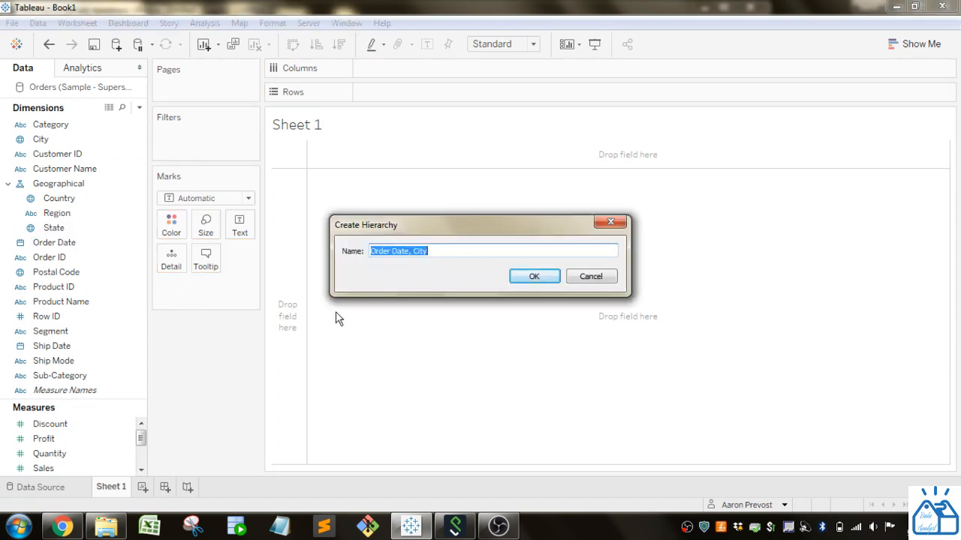
pyautogui.click(588, 278)
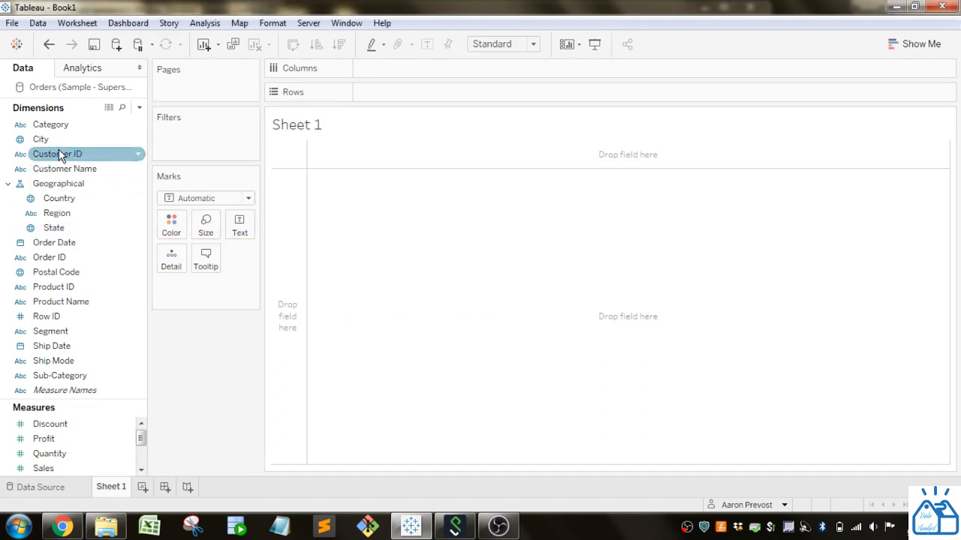
pyautogui.moveTo(50, 140); pyautogui.dragTo(67, 229)
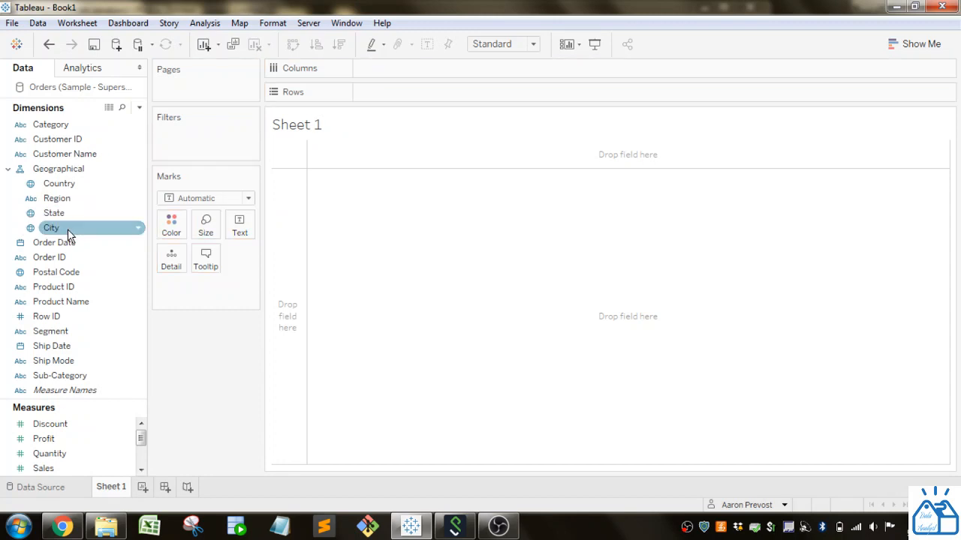
# Step: Place Country from the Geographical hierarchy on Rows and expand the levels down to City
pyautogui.click(66, 196)
pyautogui.click(65, 188)
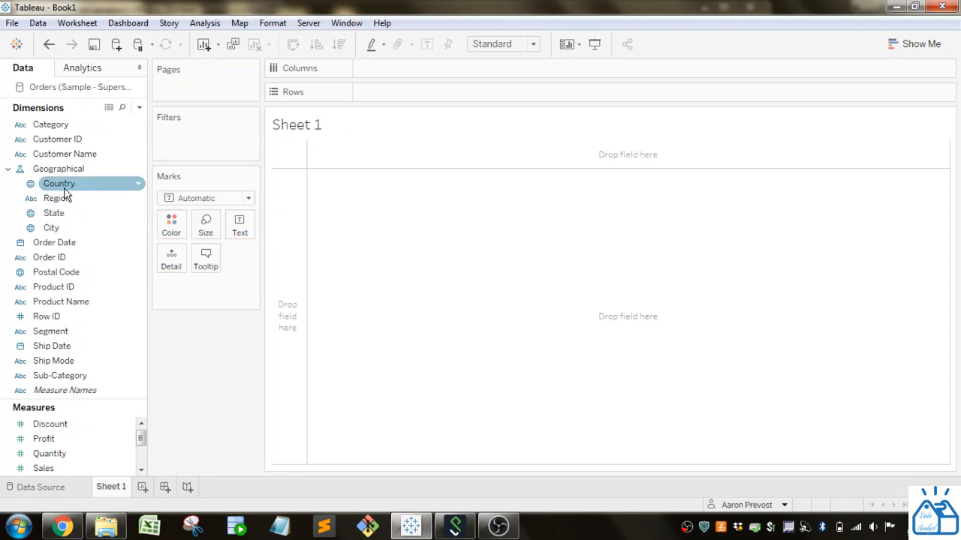
pyautogui.moveTo(65, 187); pyautogui.dragTo(418, 102)
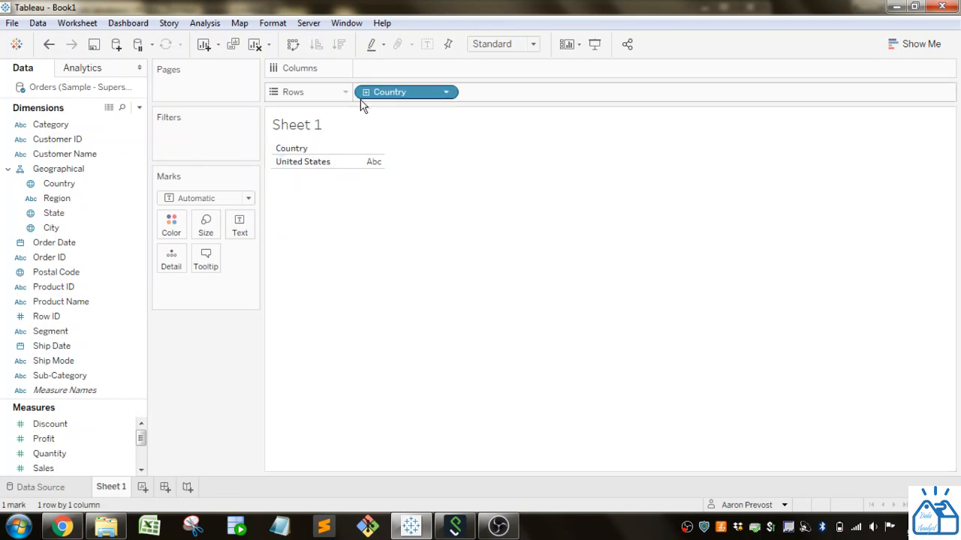
pyautogui.click(318, 149)
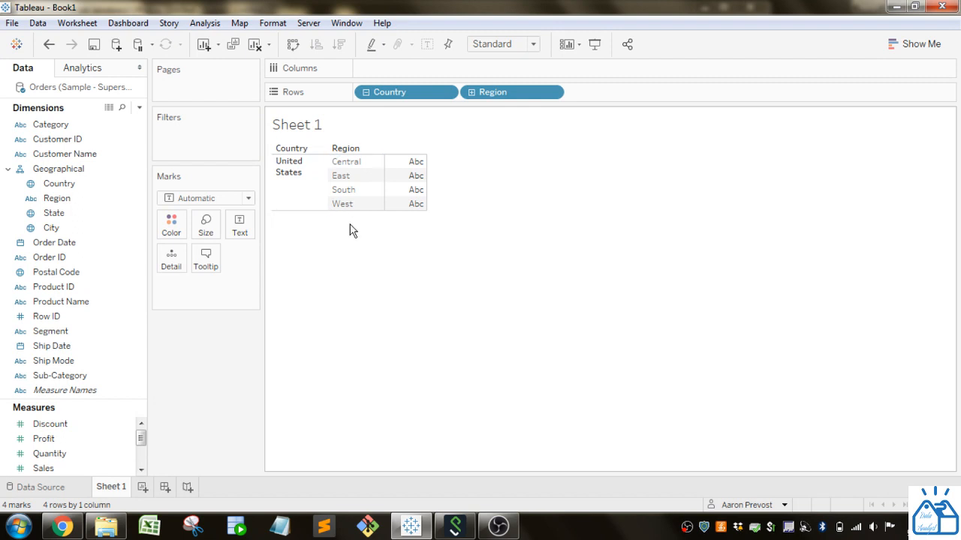
pyautogui.click(367, 148)
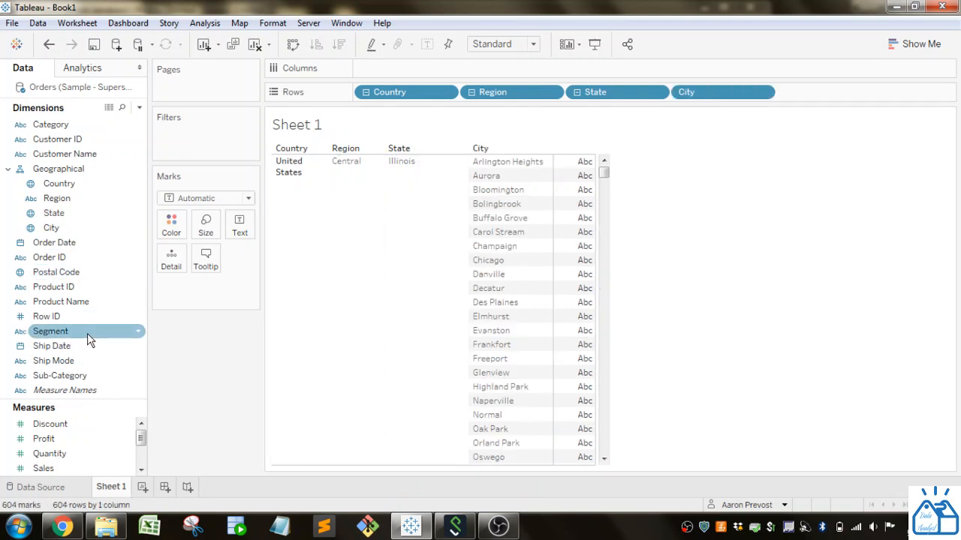
# Step: Add Postal Code to the Geographical hierarchy below City and expand the table's rows down to that level
pyautogui.moveTo(78, 280); pyautogui.dragTo(77, 242)
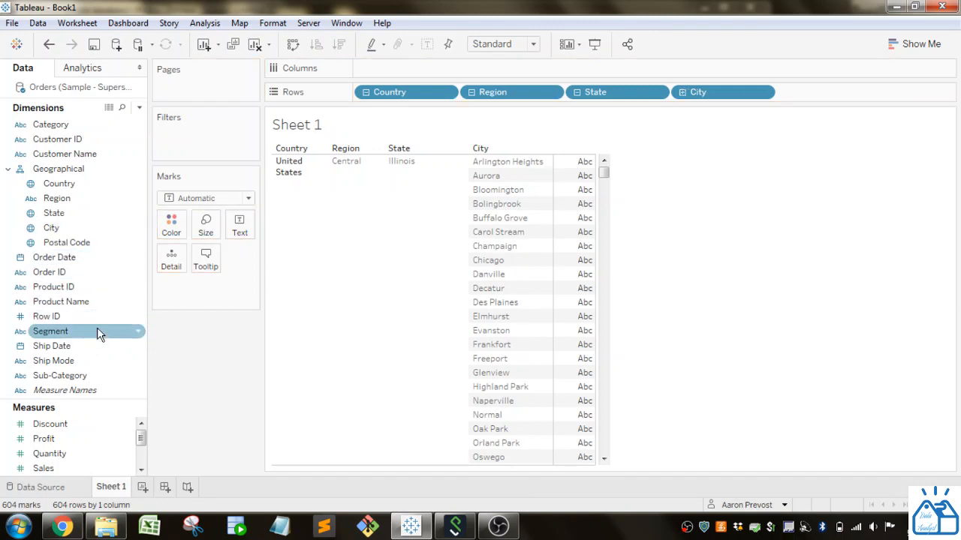
pyautogui.click(682, 92)
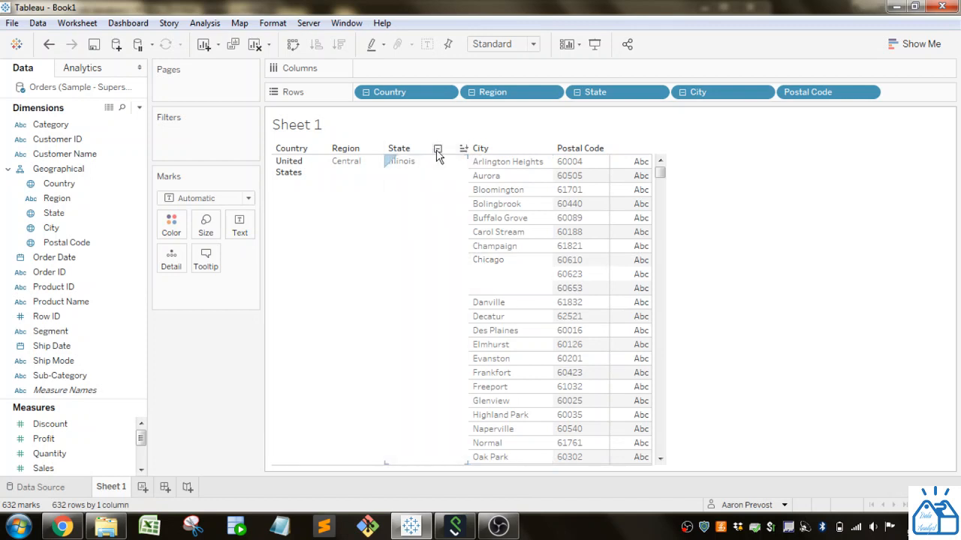
# Step: Collapse the table's hierarchy levels up to Country and expand them again down to Postal Code
pyautogui.click(438, 149)
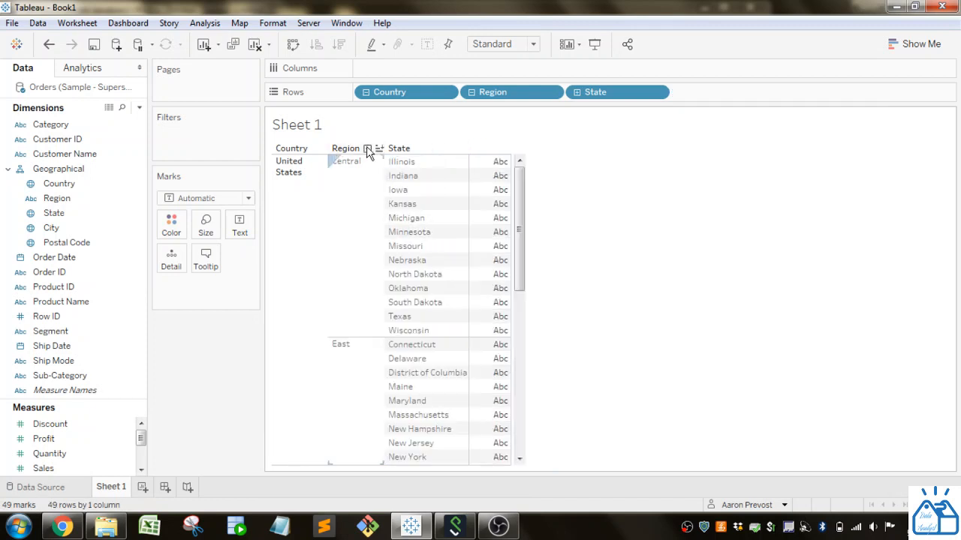
pyautogui.click(367, 148)
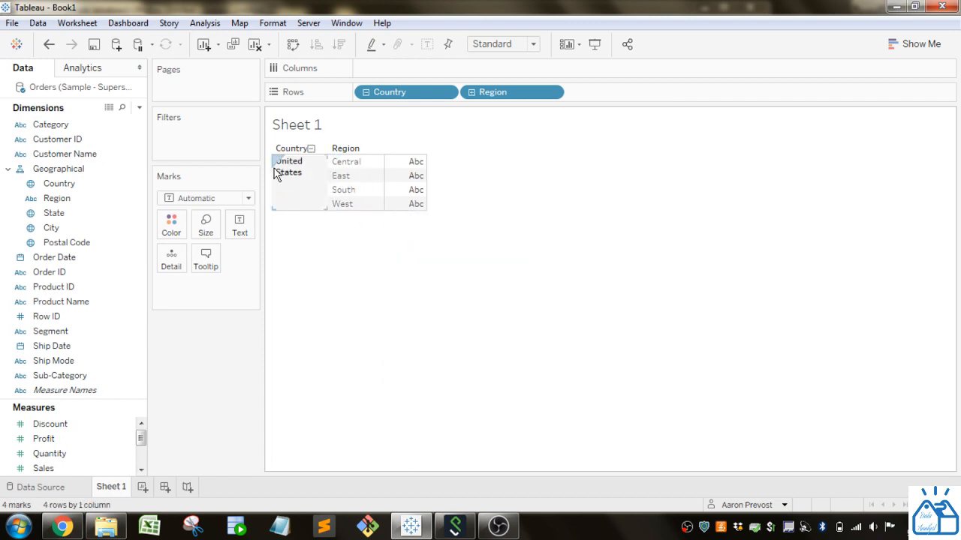
pyautogui.click(311, 148)
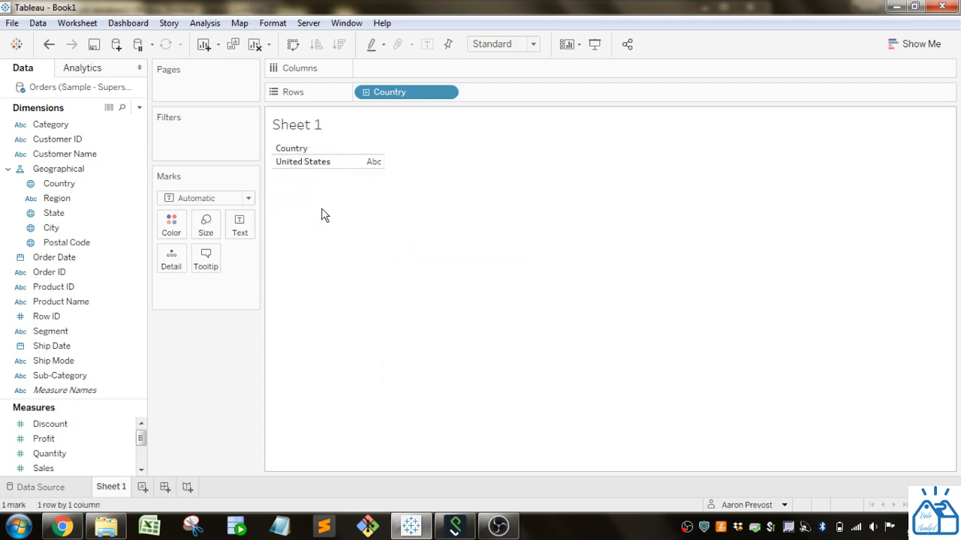
pyautogui.click(365, 93)
pyautogui.click(367, 149)
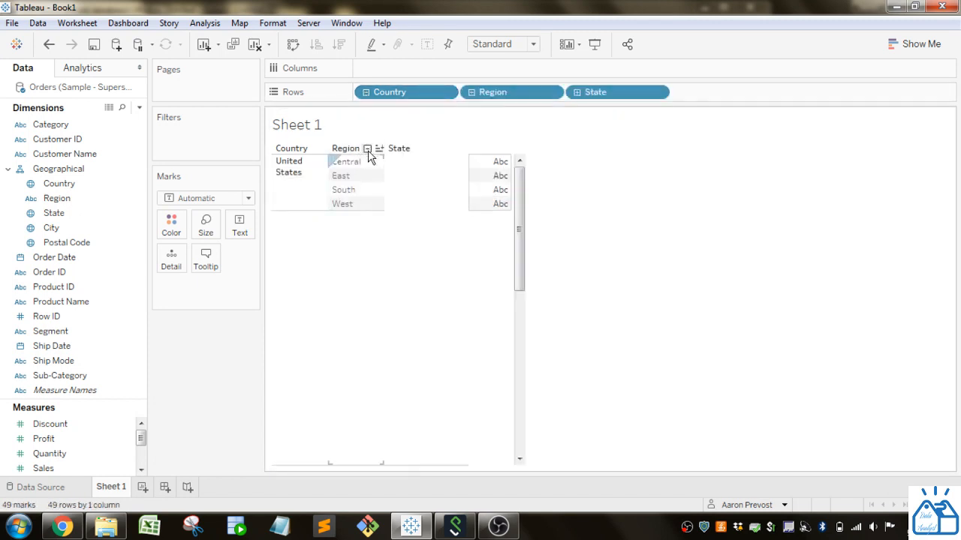
pyautogui.click(437, 149)
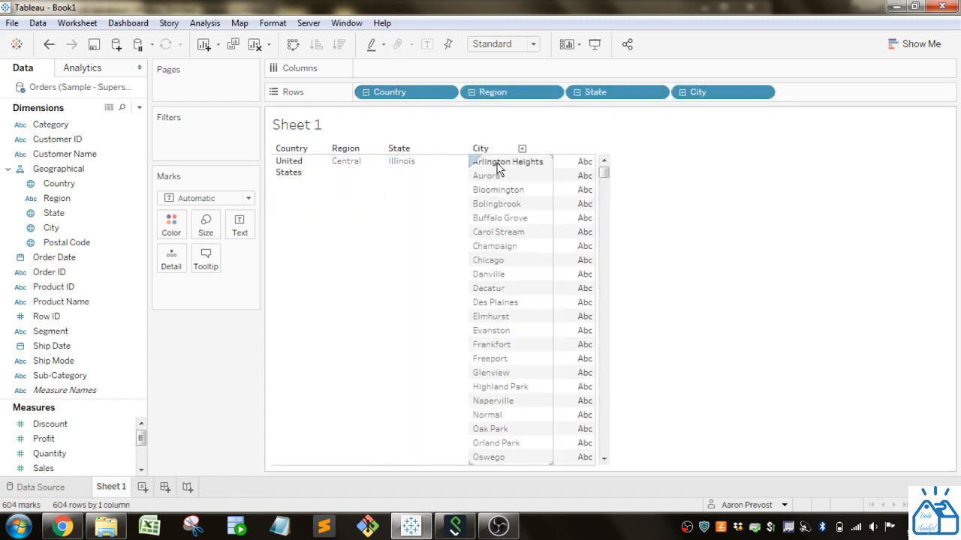
pyautogui.click(522, 150)
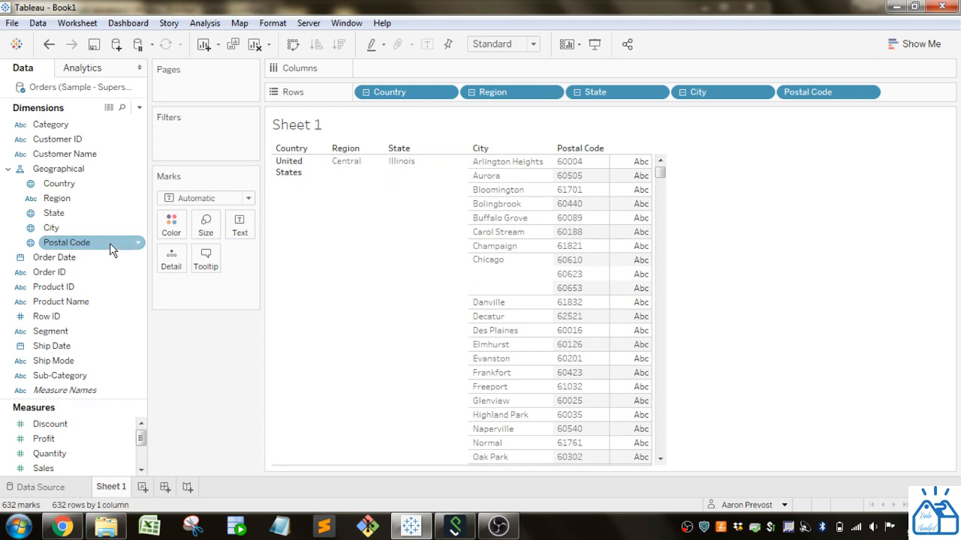
# Step: Collapse the Geographical hierarchy in the dimension list, and place Category on Rows in a new worksheet
pyautogui.click(8, 170)
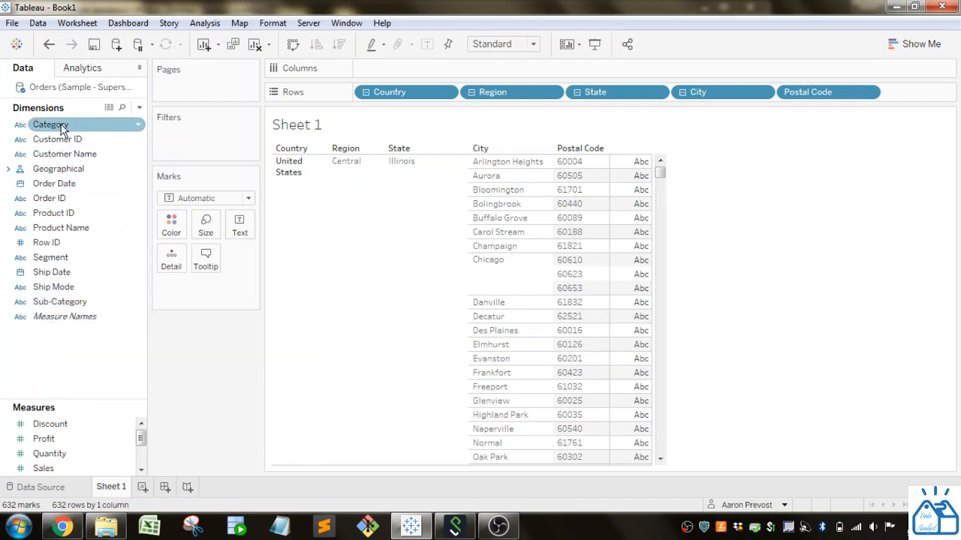
pyautogui.click(143, 487)
pyautogui.moveTo(71, 124); pyautogui.dragTo(400, 96)
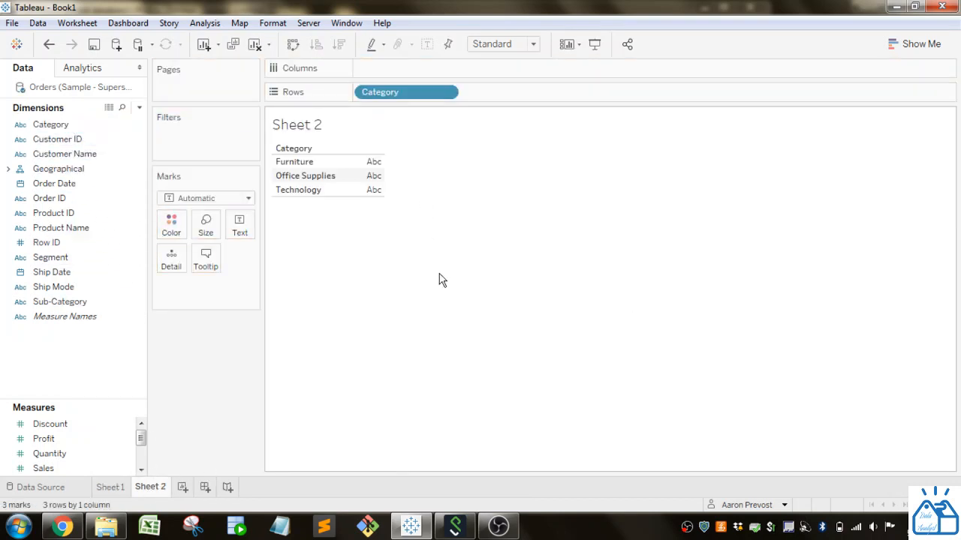
# Step: Replace Category with Sub-Category on Rows and widen the Sub-Category column so its full heading fits
pyautogui.moveTo(403, 98)
pyautogui.mouseDown()
pyautogui.moveTo(95, 285)
pyautogui.moveTo(58, 285)
pyautogui.moveTo(292, 188)
pyautogui.moveTo(422, 100)
pyautogui.mouseUp()
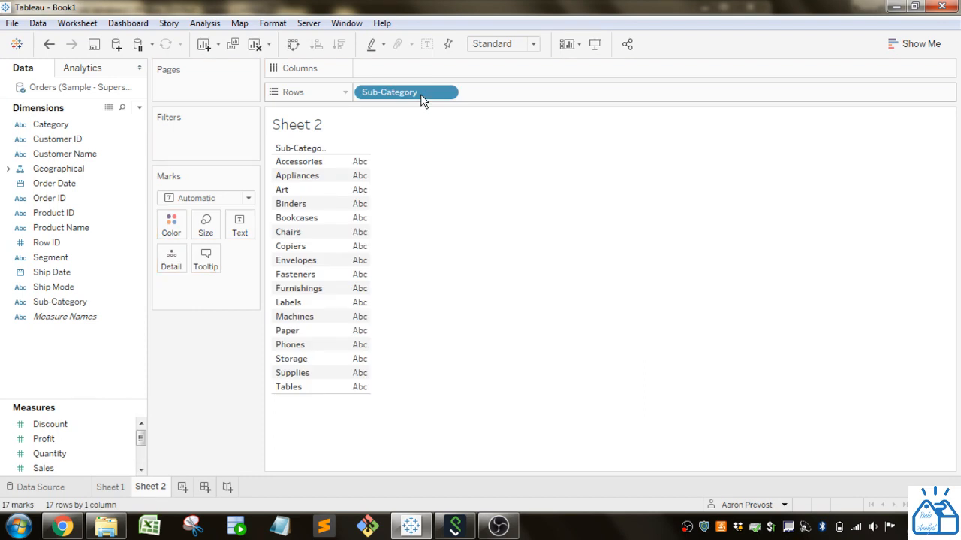
pyautogui.moveTo(332, 167)
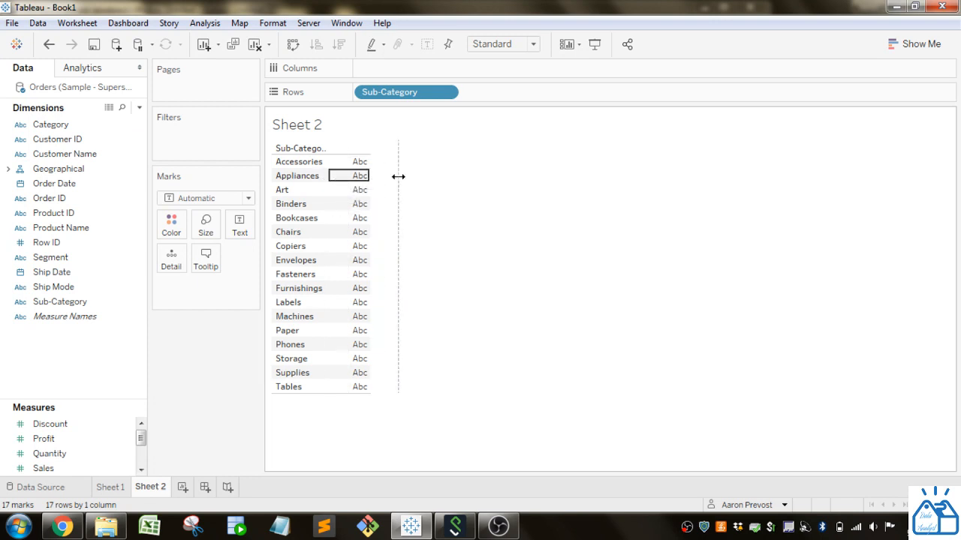
pyautogui.moveTo(397, 177); pyautogui.dragTo(400, 184)
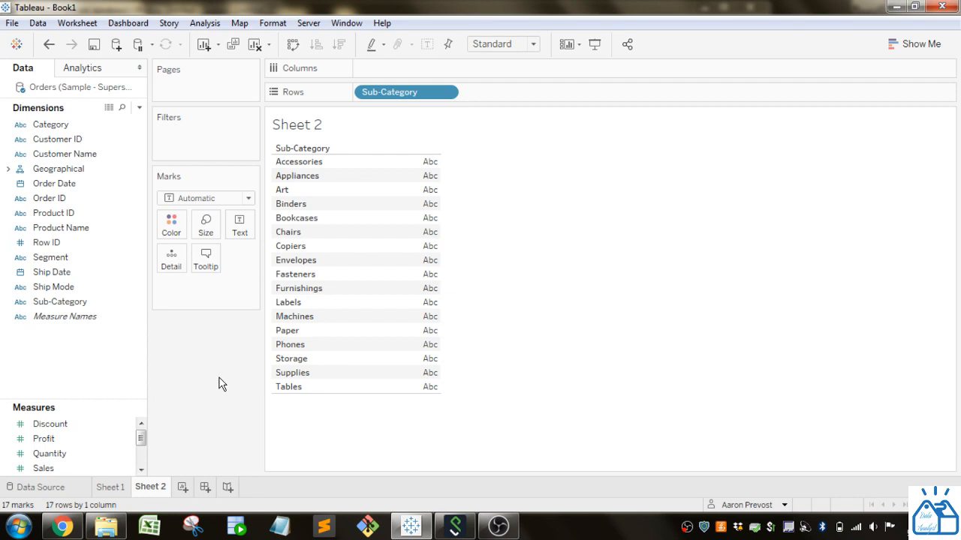
# Step: Start a new group on the Sub-Category dimension and name its field Sub Category Groups
pyautogui.rightClick(56, 307)
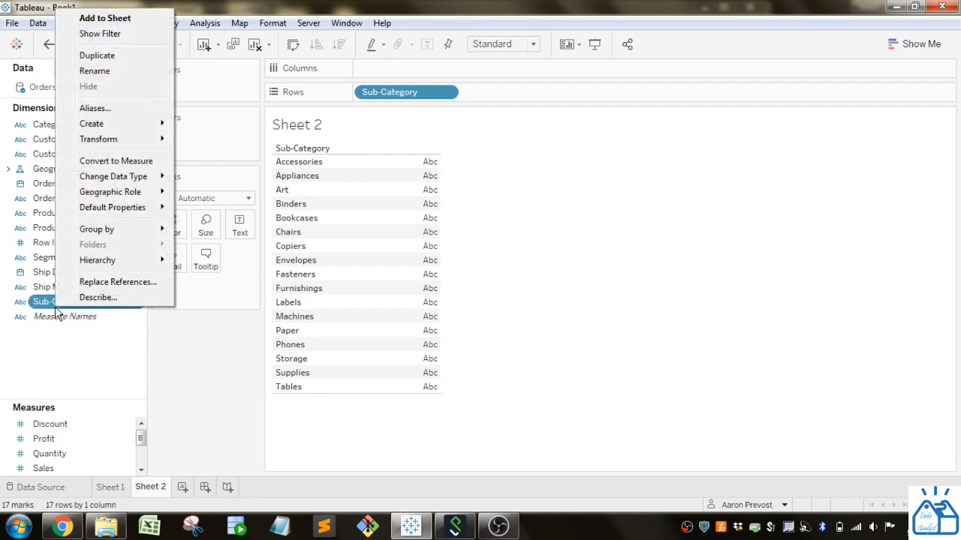
pyautogui.moveTo(162, 126)
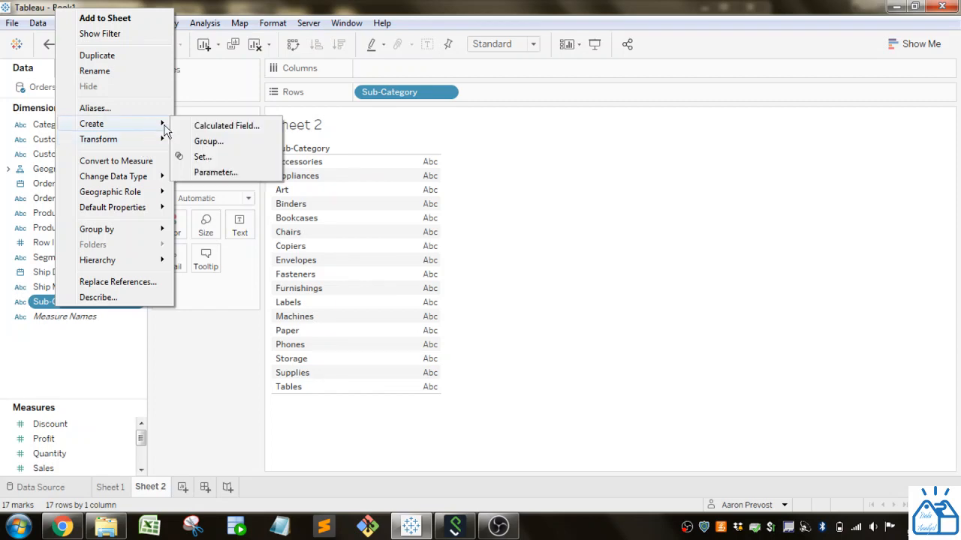
pyautogui.click(208, 142)
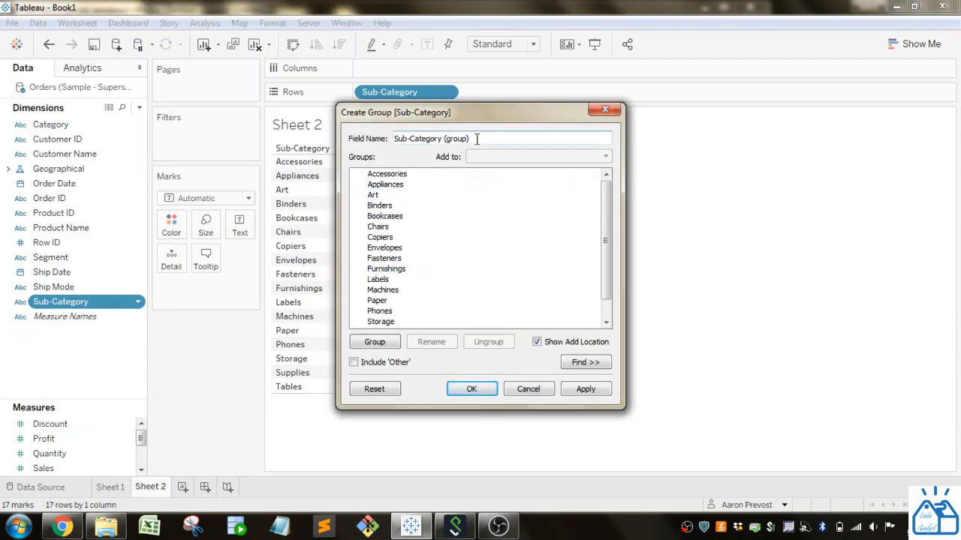
pyautogui.moveTo(476, 139); pyautogui.dragTo(390, 140)
pyautogui.write('Sub Catego')
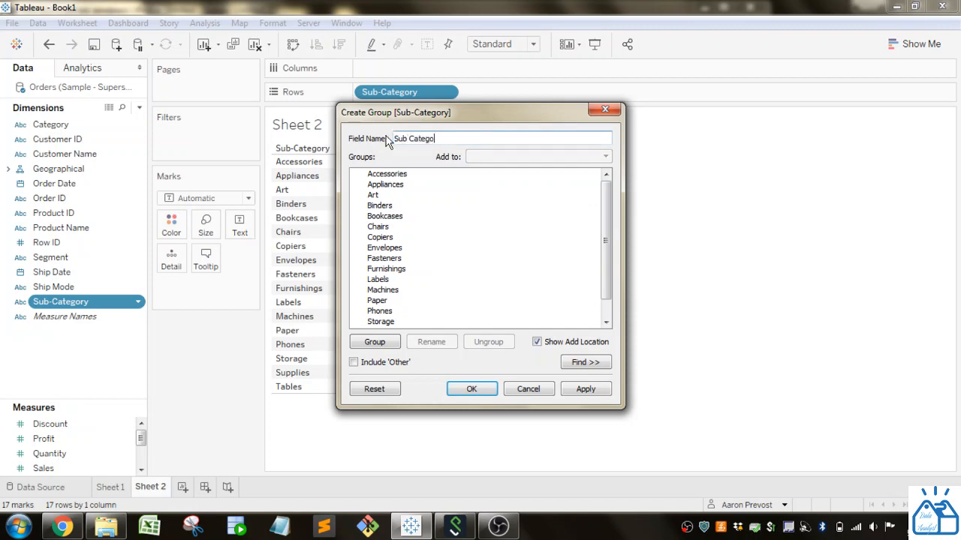
pyautogui.write('ry Groups')
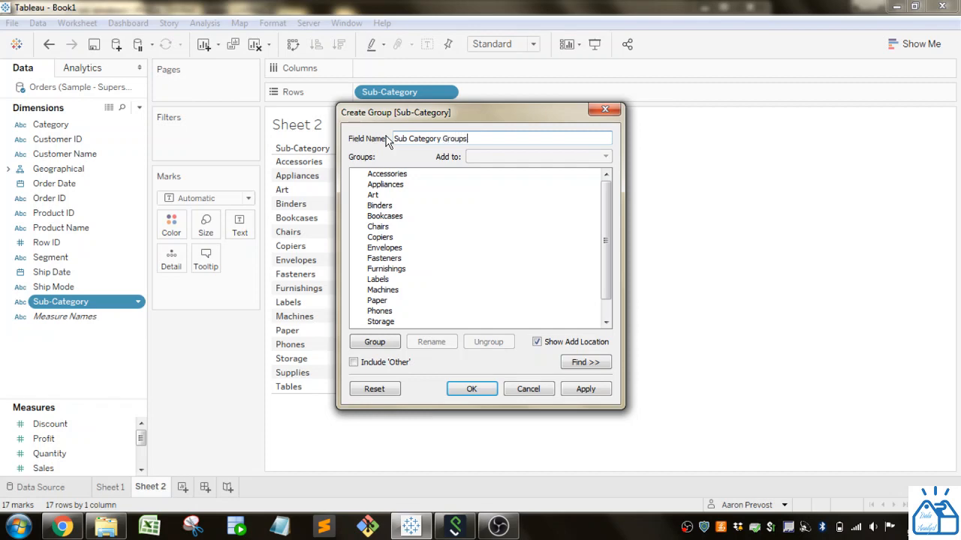
# Step: Group Bookcases, Chairs and Furnishings together and name the group Furniture
pyautogui.click(403, 231)
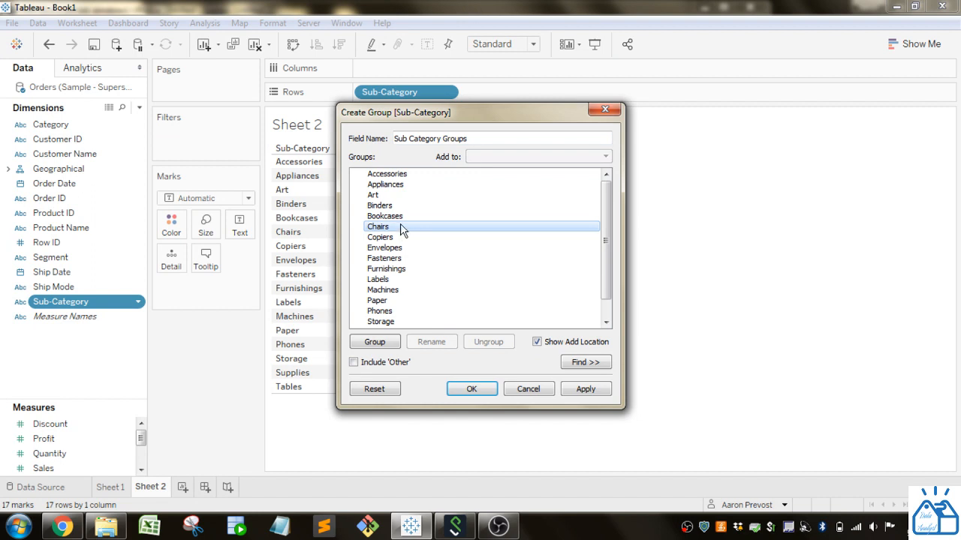
pyautogui.keyDown('ctrl'); pyautogui.click(401, 219); pyautogui.keyUp('ctrl')
pyautogui.keyDown('ctrl'); pyautogui.click(406, 269); pyautogui.keyUp('ctrl')
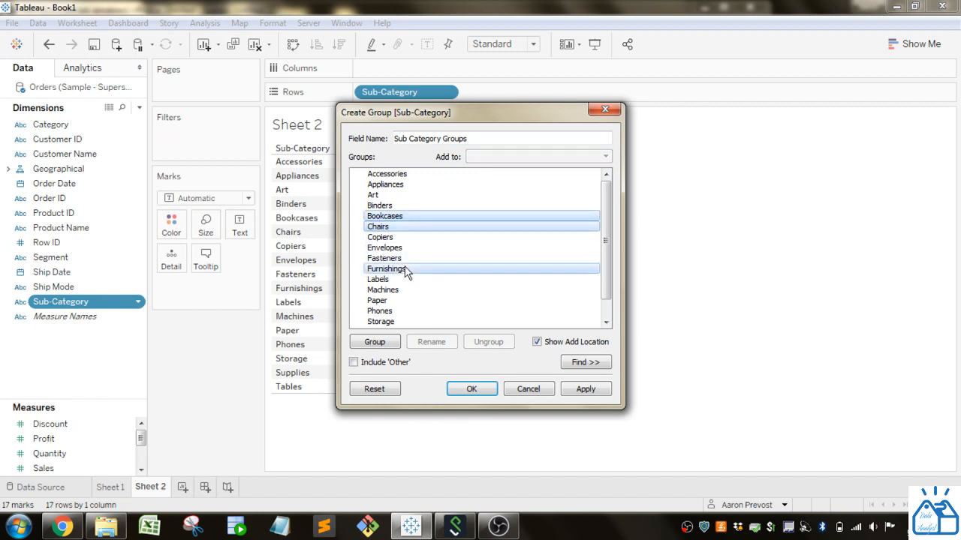
pyautogui.scroll(-1, 462, 315)
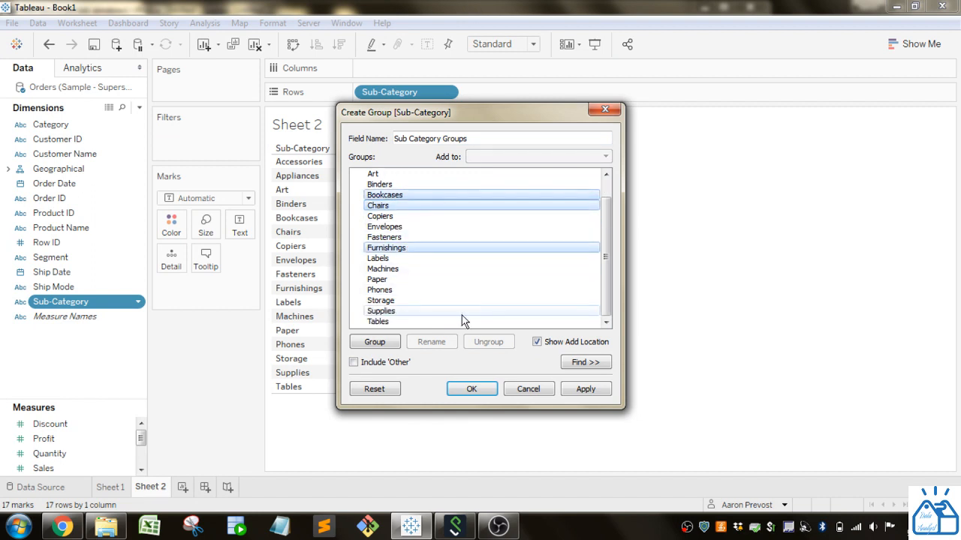
pyautogui.click(389, 343)
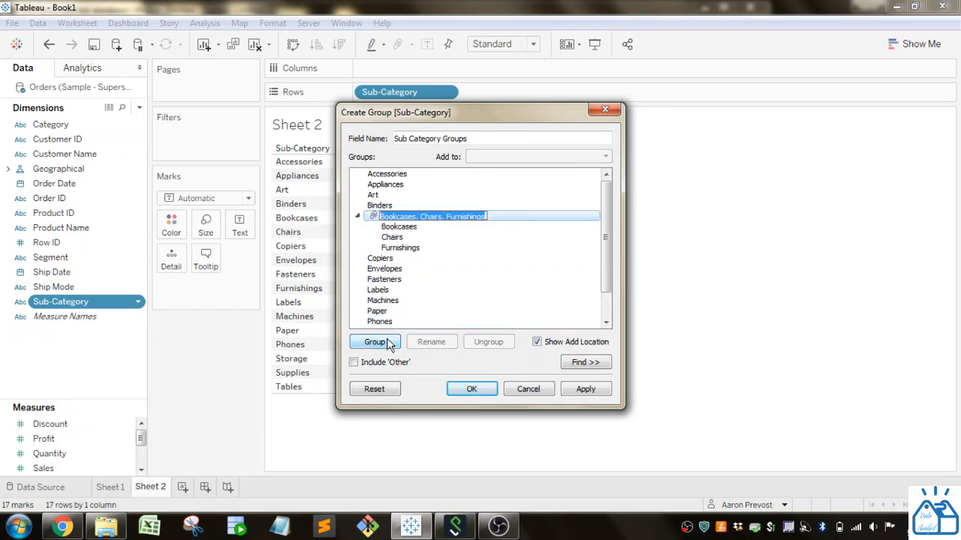
pyautogui.write('Furni')
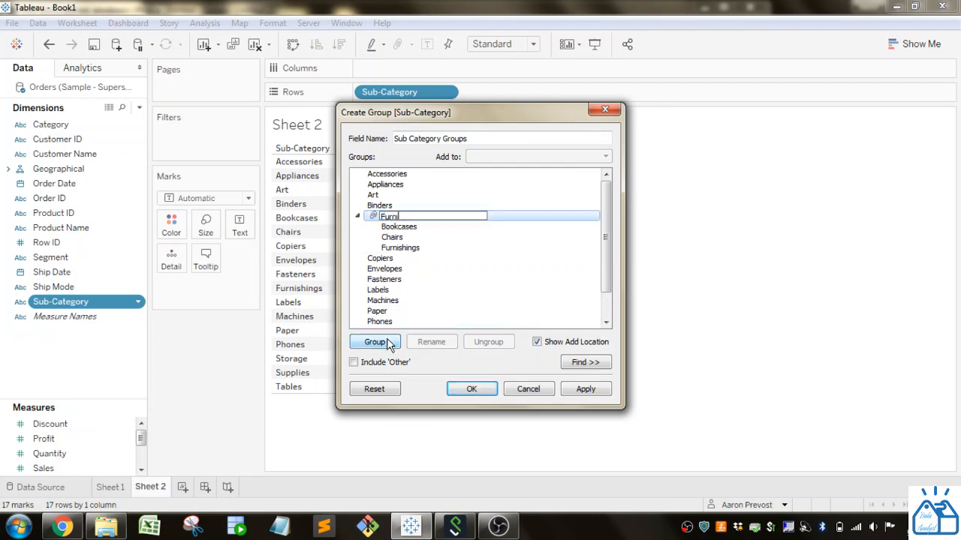
pyautogui.write('ture')
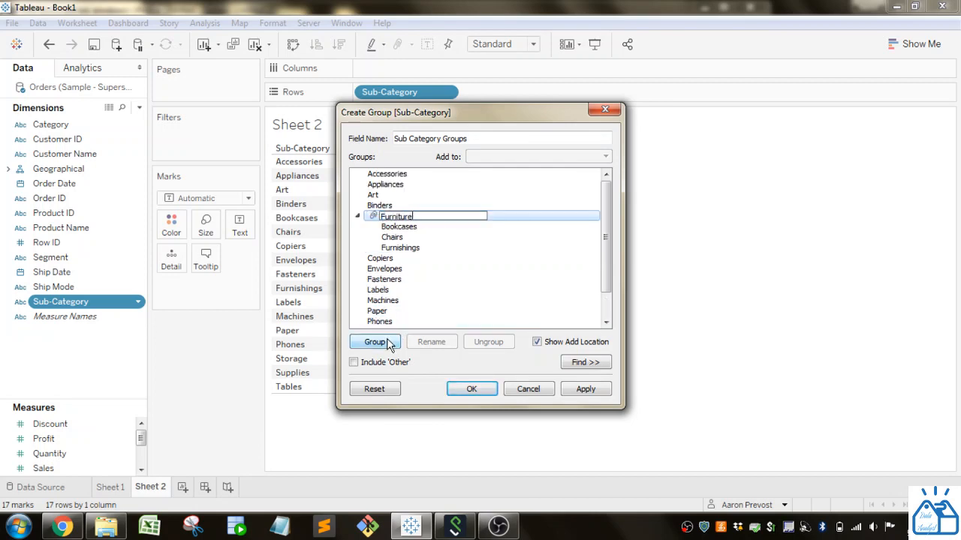
# Step: Group Appliances, Copiers, Machines and Phones together and name the group Machines
pyautogui.click(401, 259)
pyautogui.scroll(-1, 402, 267)
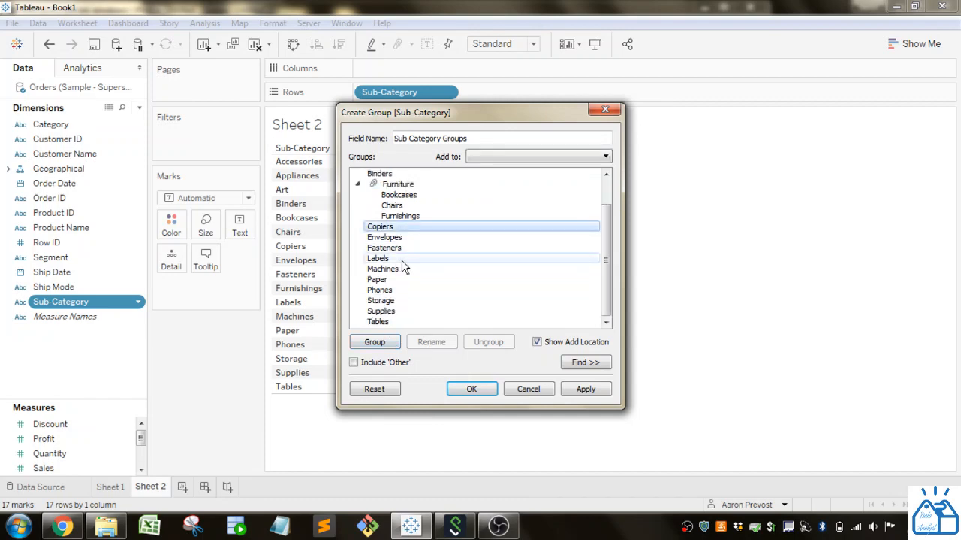
pyautogui.keyDown('ctrl'); pyautogui.click(403, 269); pyautogui.keyUp('ctrl')
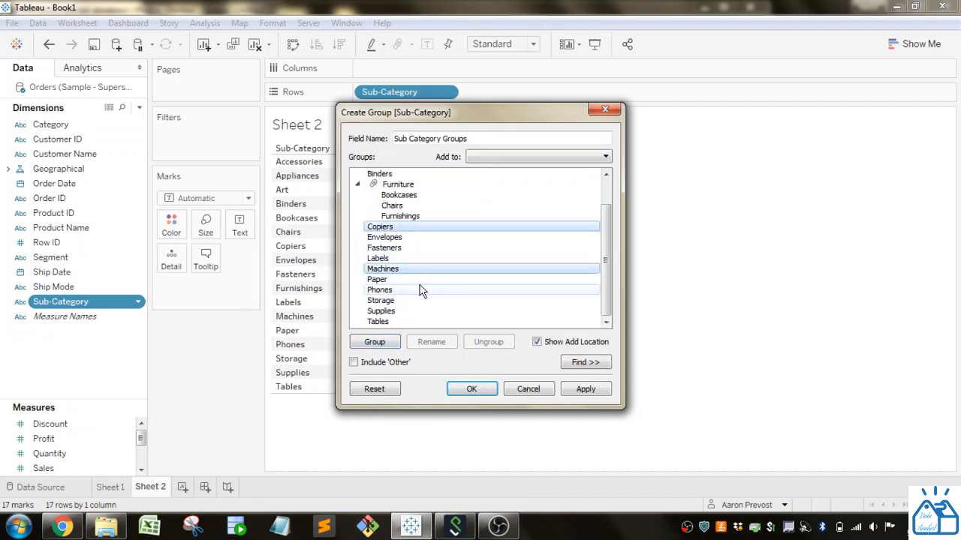
pyautogui.keyDown('ctrl'); pyautogui.click(411, 293); pyautogui.keyUp('ctrl')
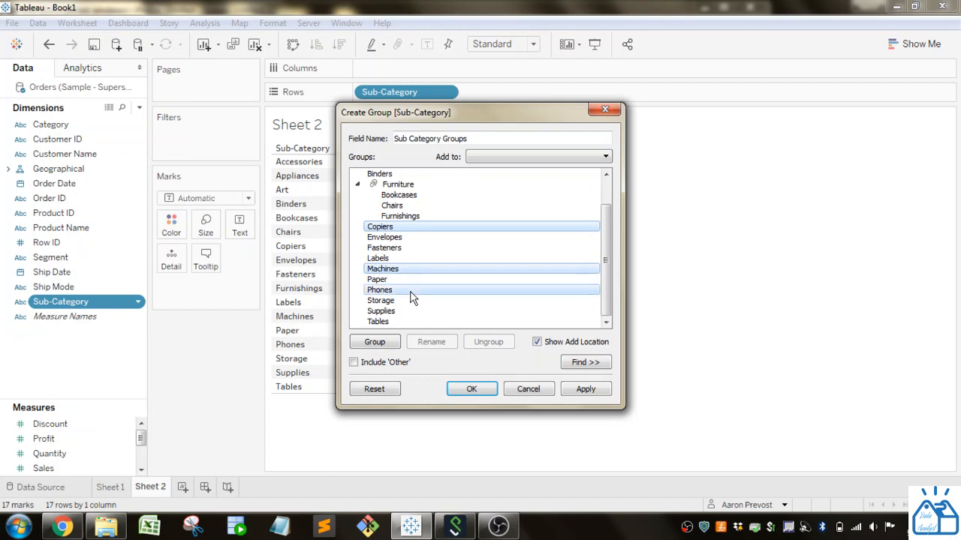
pyautogui.scroll(1, 411, 297)
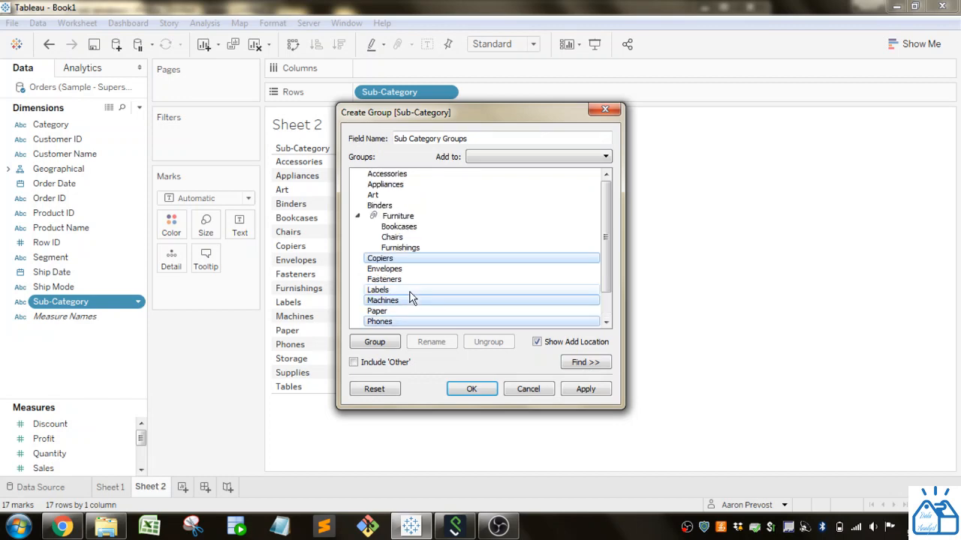
pyautogui.scroll(-1, 410, 298)
pyautogui.scroll(1, 413, 298)
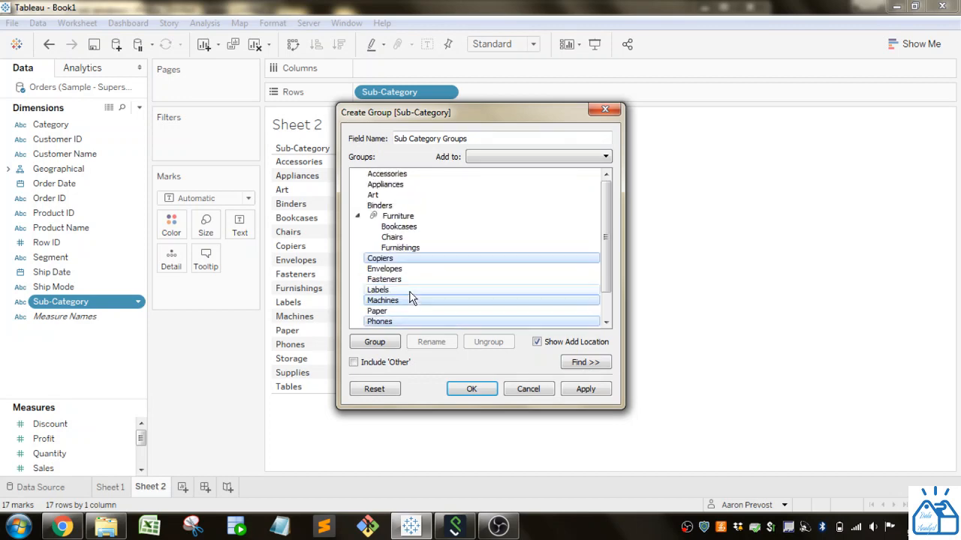
pyautogui.keyDown('ctrl'); pyautogui.click(412, 186); pyautogui.keyUp('ctrl')
pyautogui.click(380, 342)
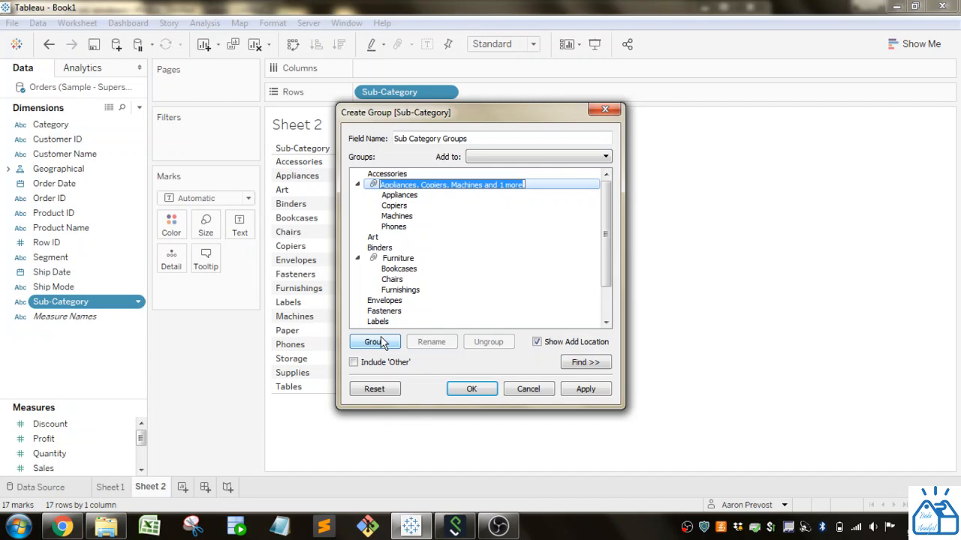
pyautogui.write('Machines')
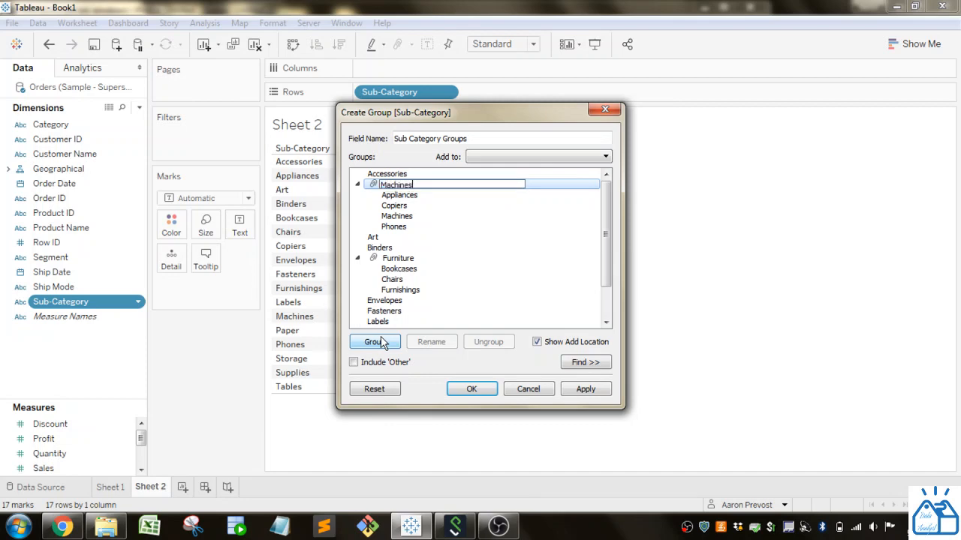
pyautogui.click(433, 246)
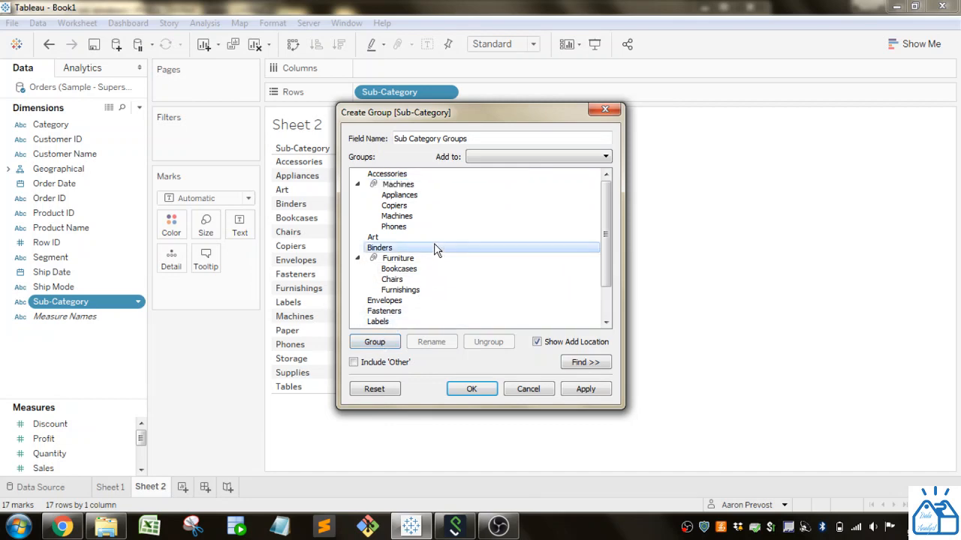
# Step: Add the ungrouped Tables sub-category to the Furniture group
pyautogui.scroll(-1, 434, 246)
pyautogui.scroll(-1, 436, 247)
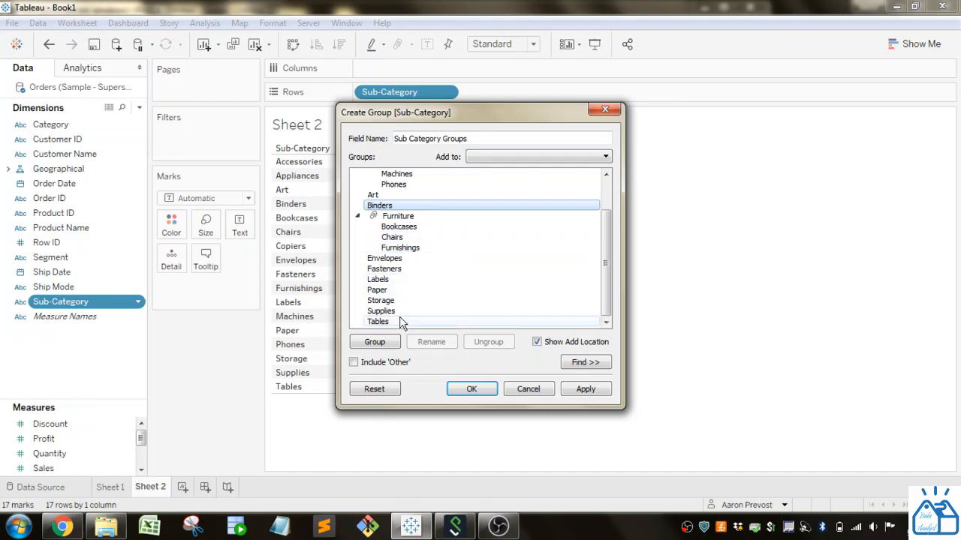
pyautogui.click(380, 322)
pyautogui.moveTo(383, 324); pyautogui.dragTo(412, 258)
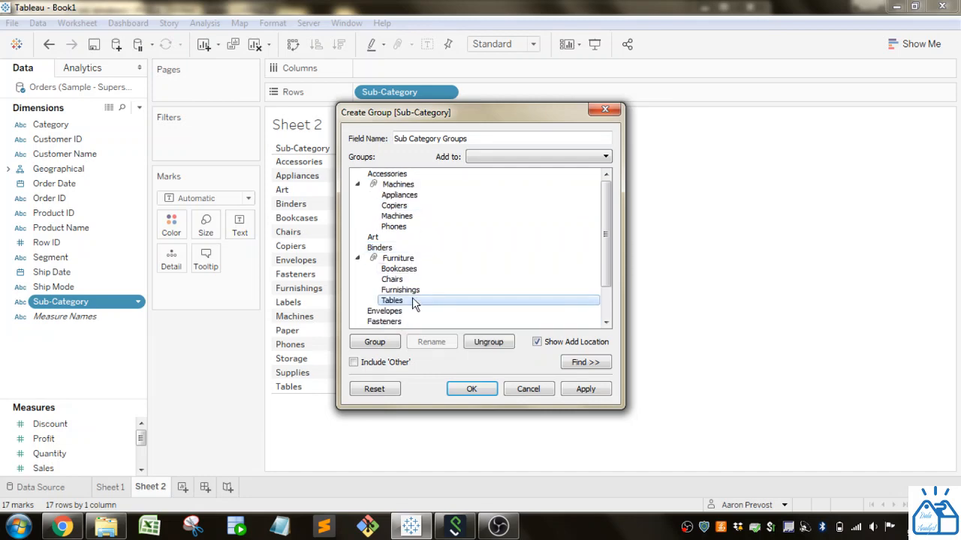
# Step: Move Furnishings out of the Furniture group and return it to that group
pyautogui.click(415, 249)
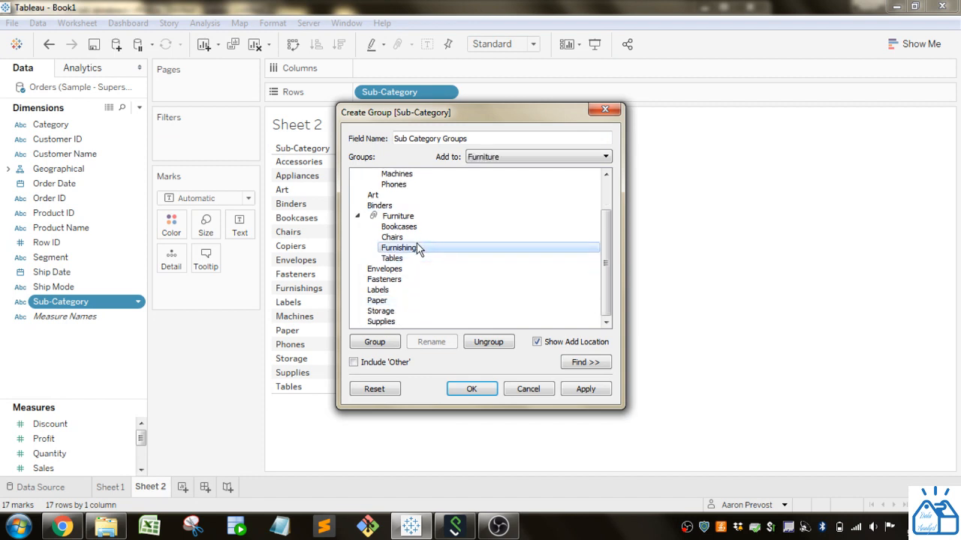
pyautogui.moveTo(414, 251); pyautogui.dragTo(433, 316)
pyautogui.scroll(-2, 431, 315)
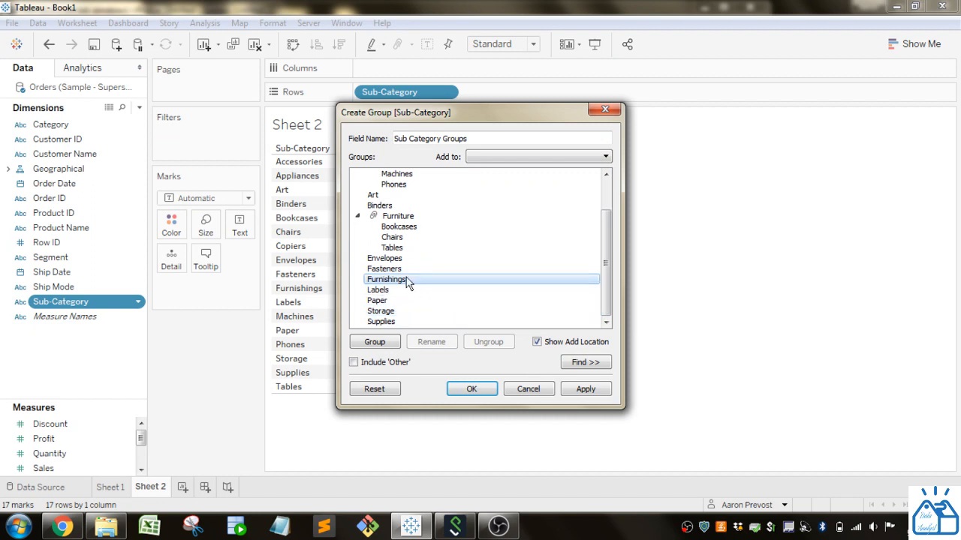
pyautogui.moveTo(407, 279); pyautogui.dragTo(411, 236)
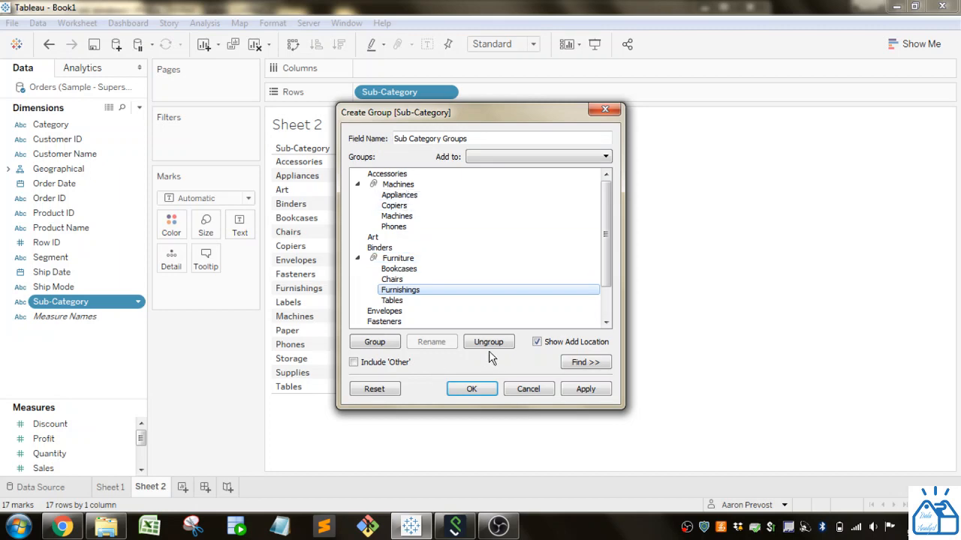
# Step: Finish creating the group field, place Sub Category Groups before Sub-Category on Rows, and select the Furniture group in the table
pyautogui.click(486, 390)
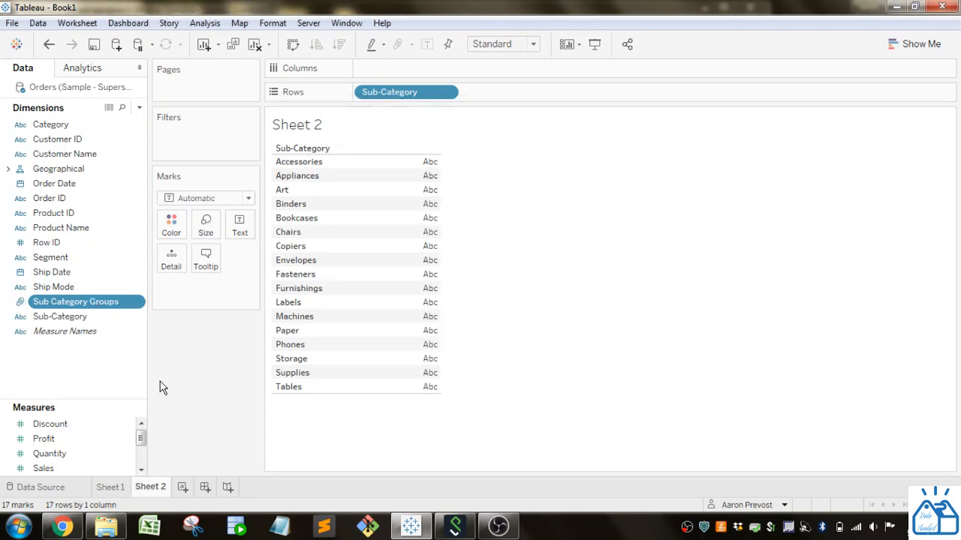
pyautogui.moveTo(101, 309); pyautogui.dragTo(368, 92)
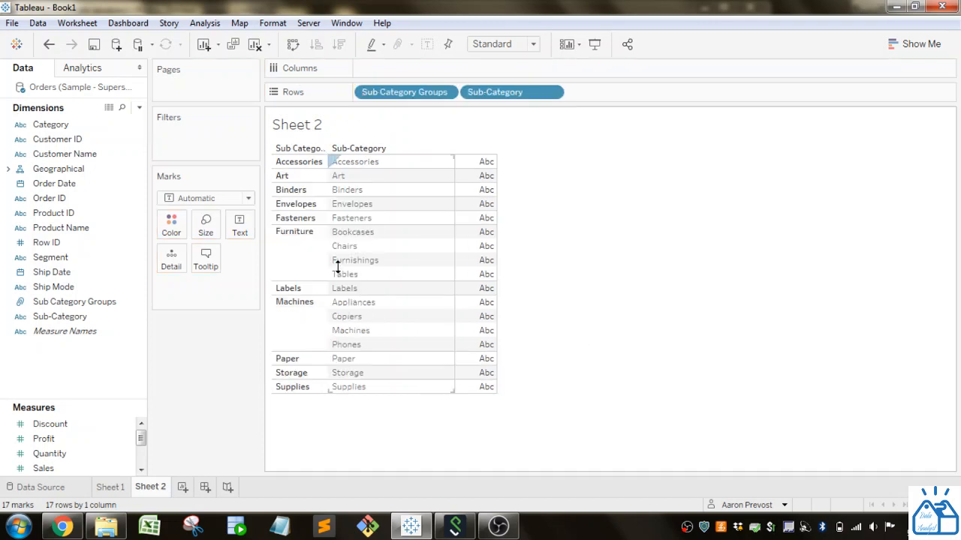
pyautogui.click(306, 257)
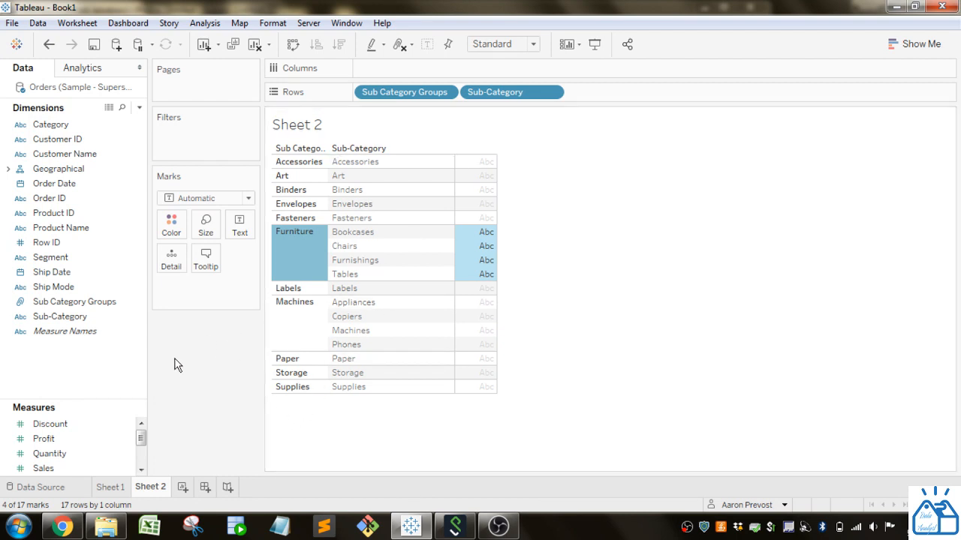
# Step: Enlarge the Measures list so more of its fields fit
pyautogui.moveTo(68, 399); pyautogui.dragTo(75, 358)
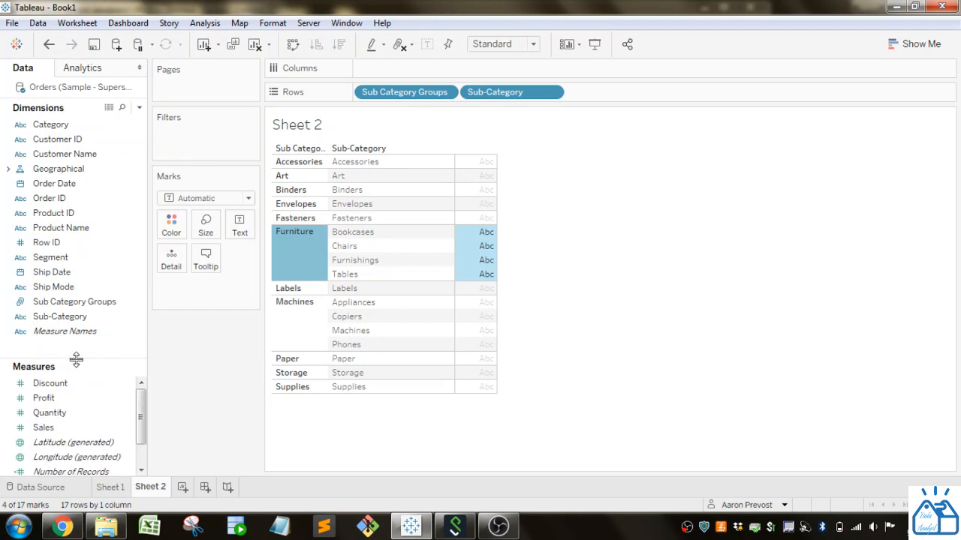